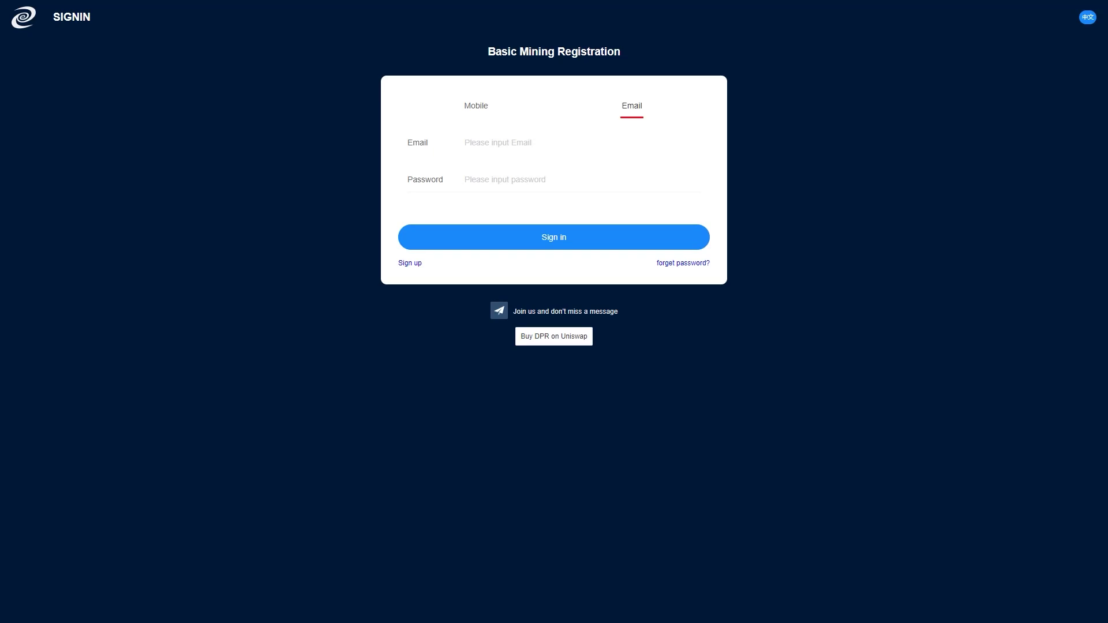
# - Open the Basic Mining sign-up form from the sign-in page
pyautogui.click(410, 263)
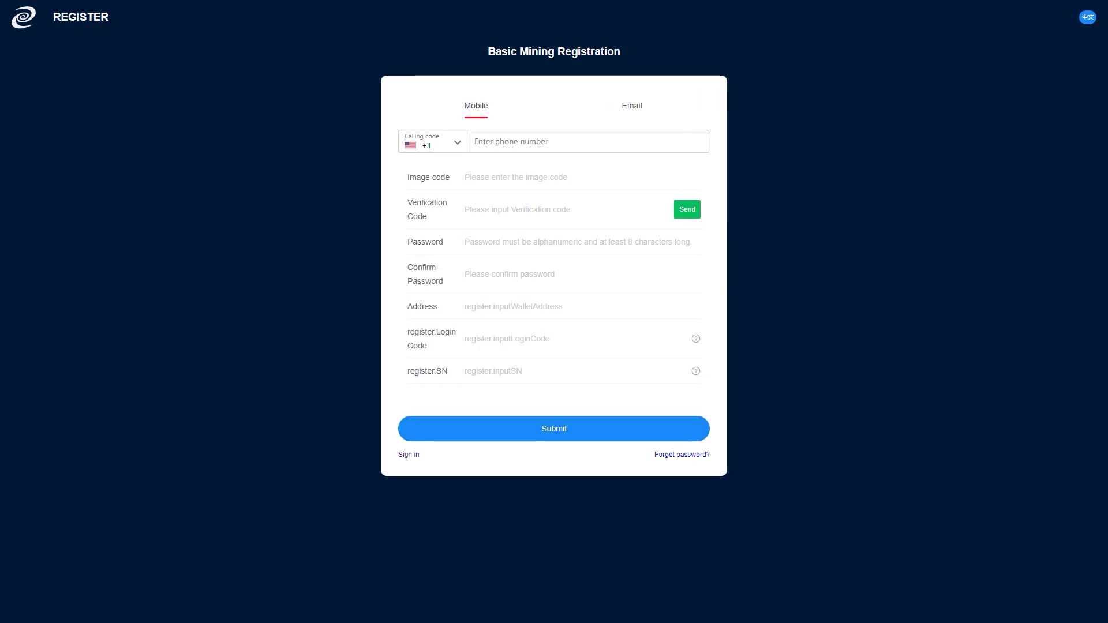
# - Register by email, pasting the ERC20 wallet address, and submit the form
pyautogui.click(633, 106)
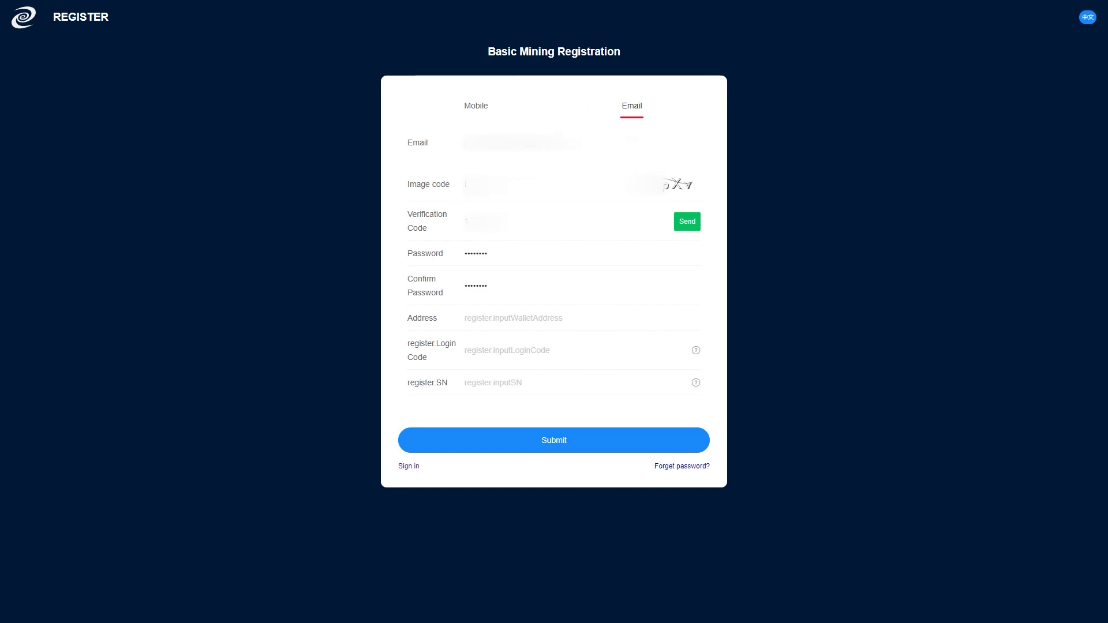
pyautogui.press('Tab')
pyautogui.hotkey('ctrl', 'v')
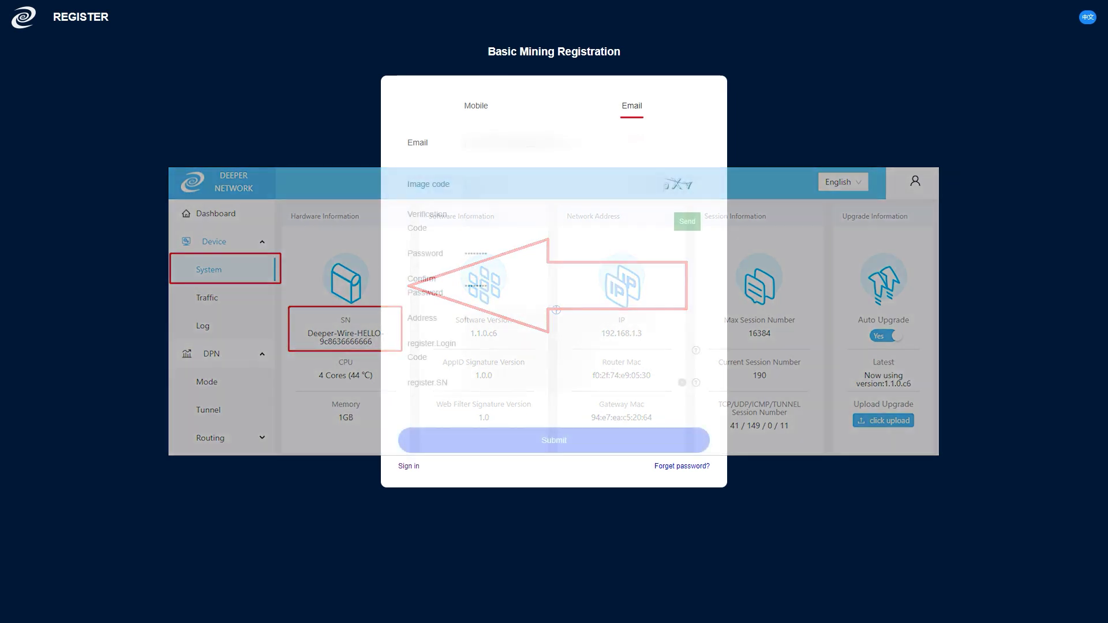
pyautogui.click(553, 439)
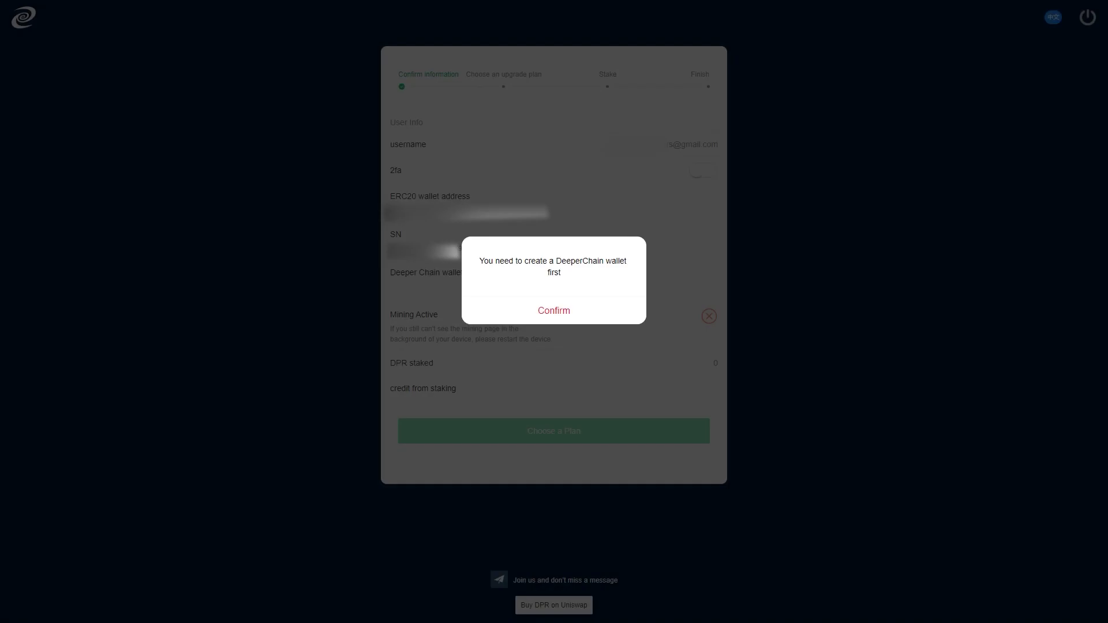
# - Acknowledge the DeeperChain wallet notice to continue toward the upgrade plan
pyautogui.click(555, 310)
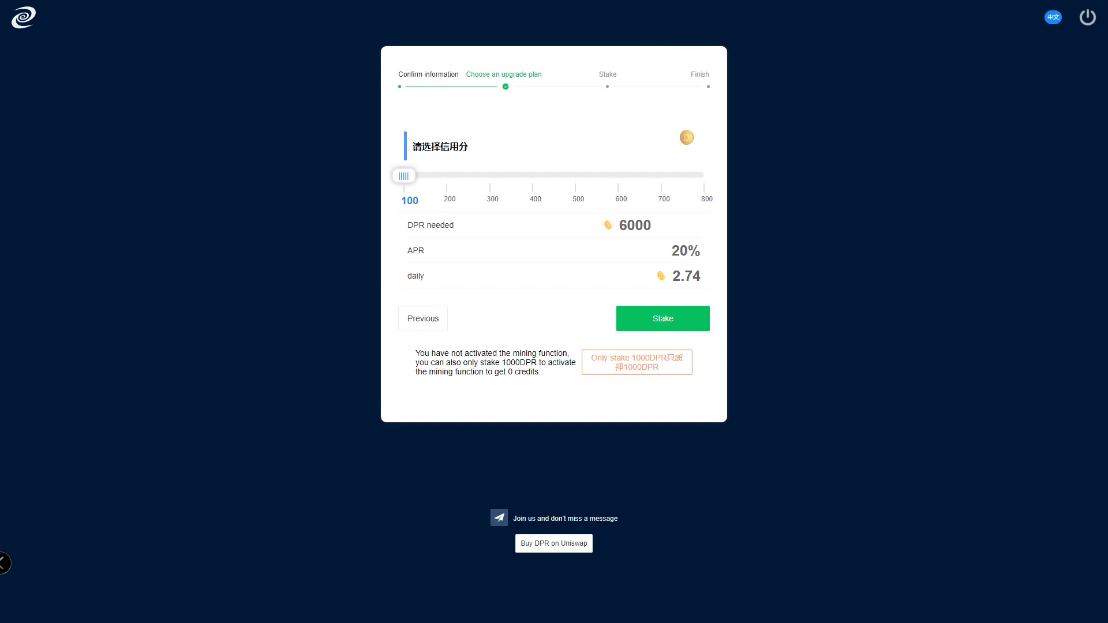
pyautogui.press('Right')
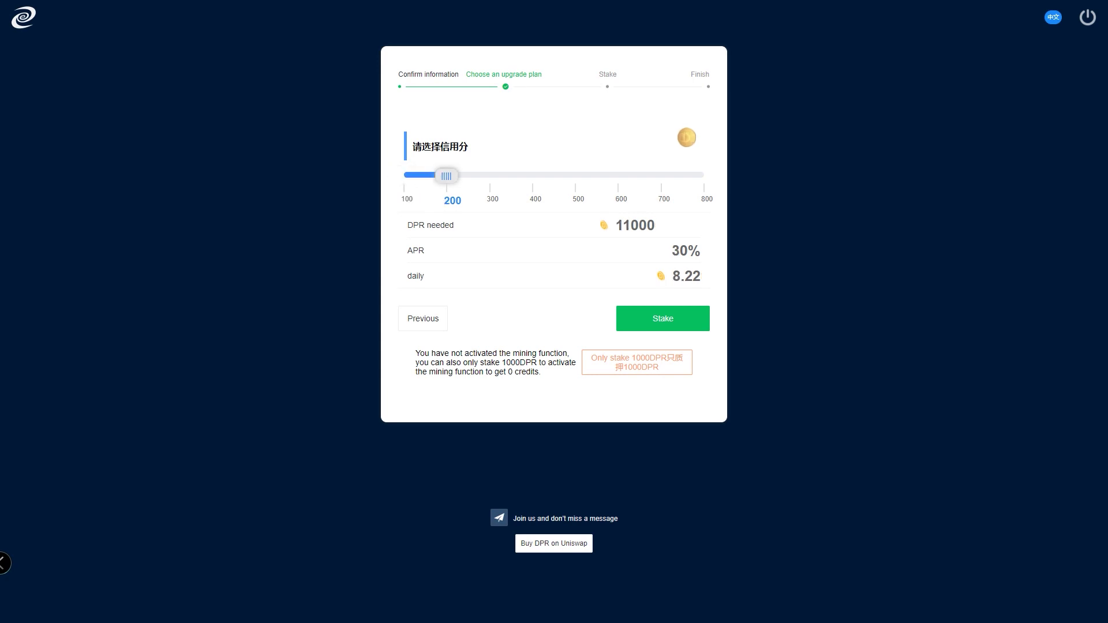
pyautogui.press('Right')
pyautogui.press('Right')
pyautogui.press('Right')
pyautogui.press('Right')
pyautogui.press('Right')
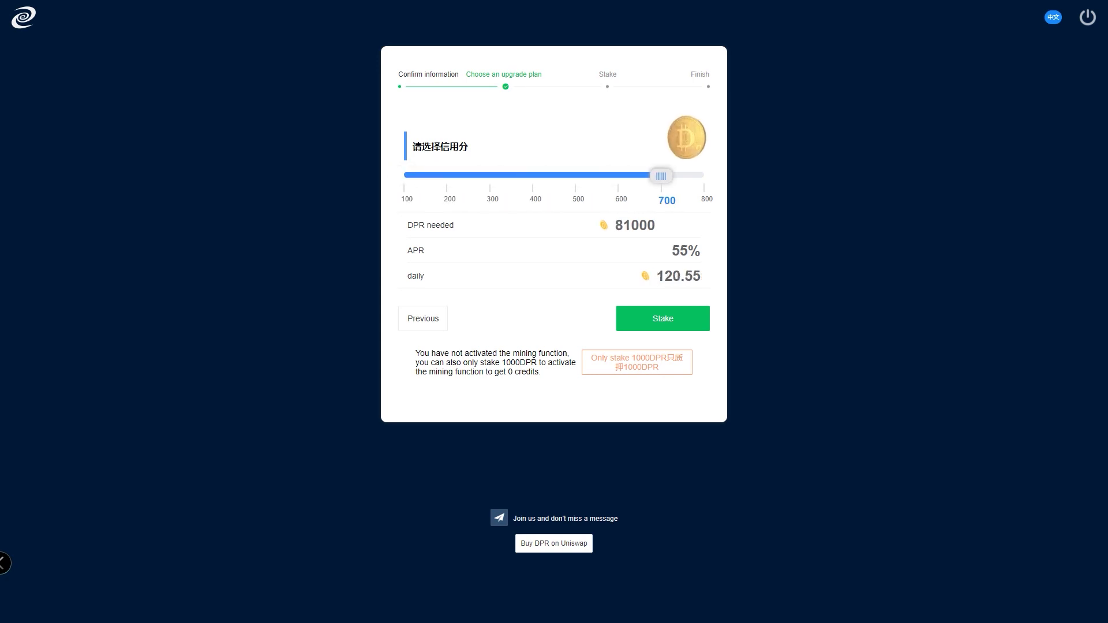
pyautogui.press('Right')
pyautogui.press('Left')
pyautogui.press('Left')
pyautogui.press('Left')
pyautogui.press('Left')
pyautogui.press('Left')
pyautogui.press('Left')
pyautogui.press('Left')
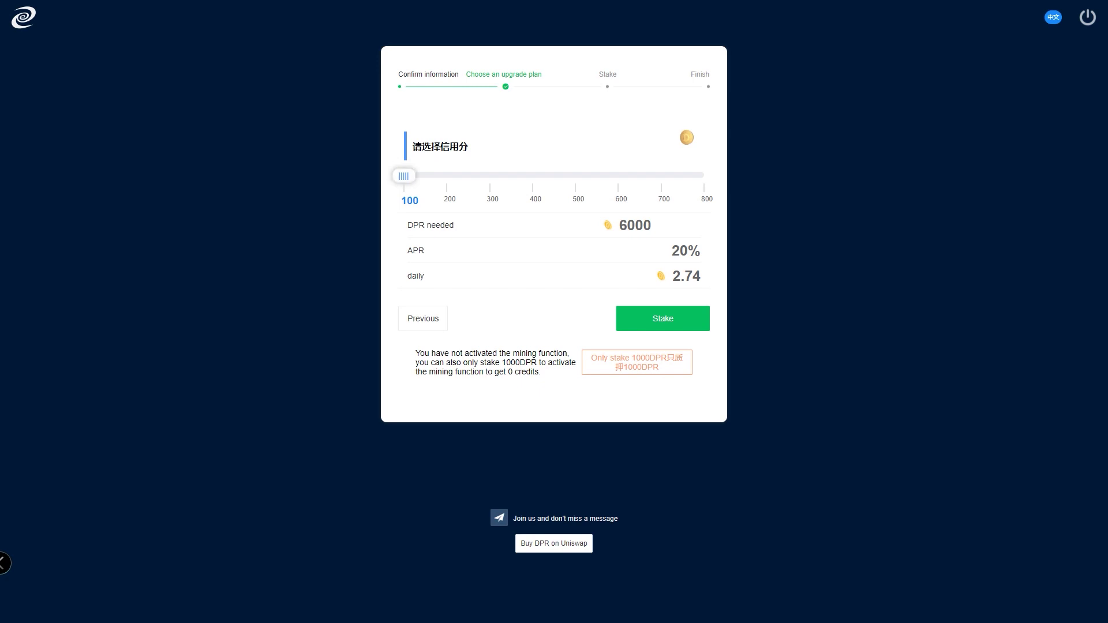
pyautogui.click(662, 318)
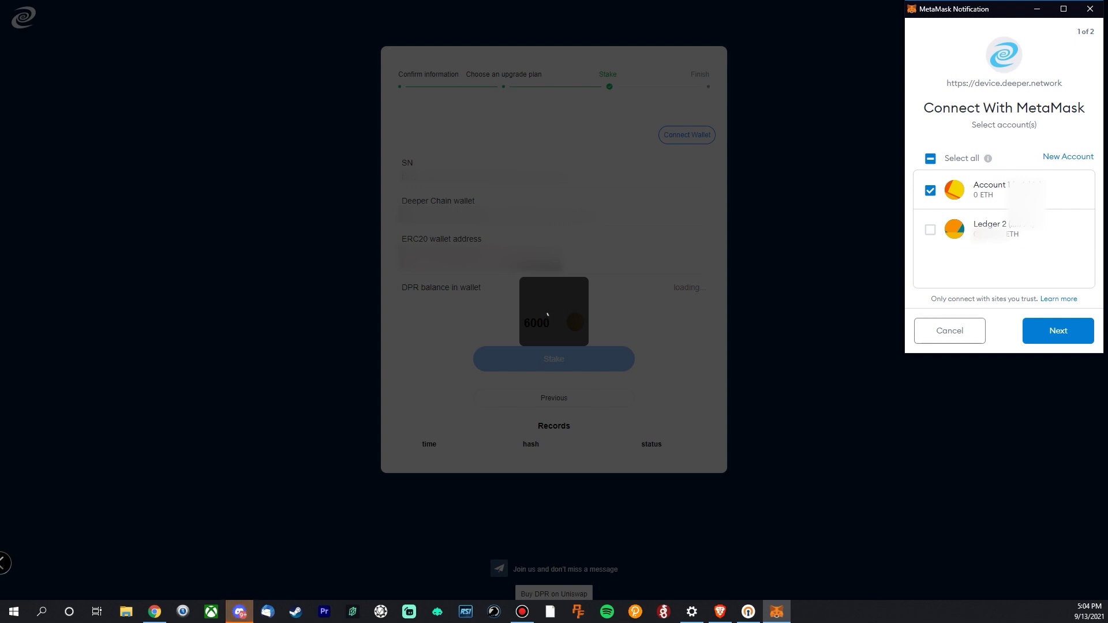
# - Connect MetaMask Account 1 to device.deeper.network
pyautogui.click(1058, 331)
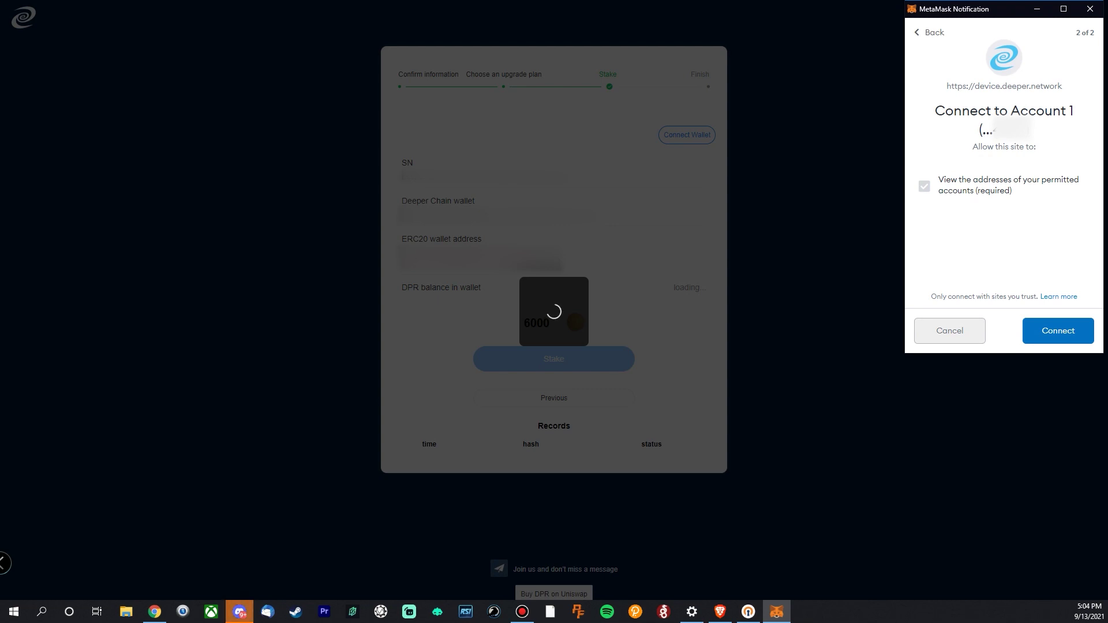
pyautogui.click(1058, 330)
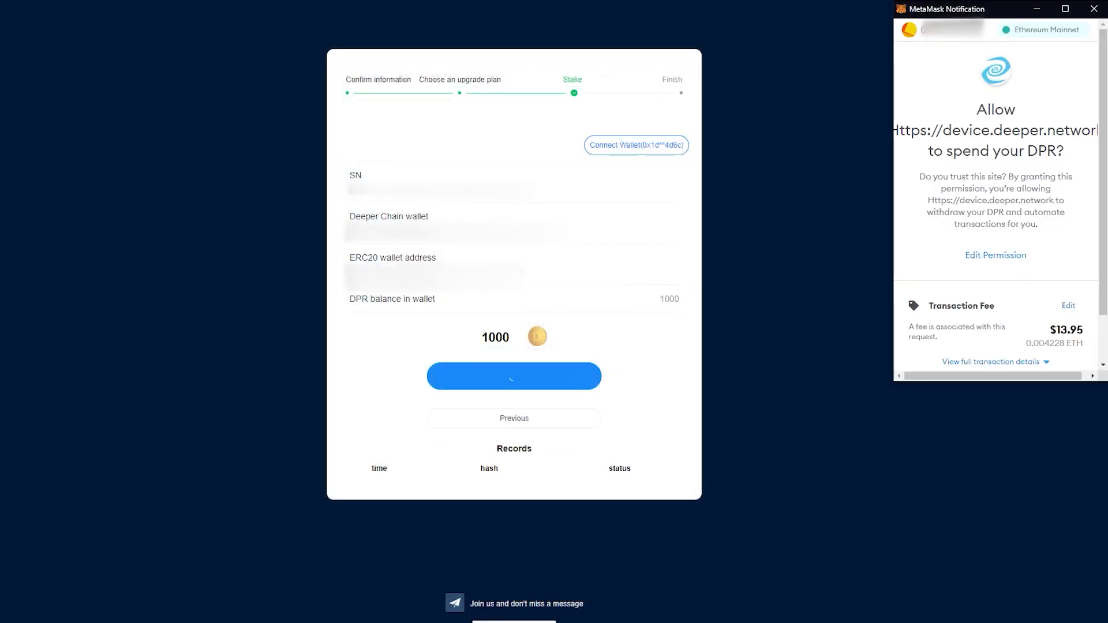
pyautogui.scroll(-3, 996, 217)
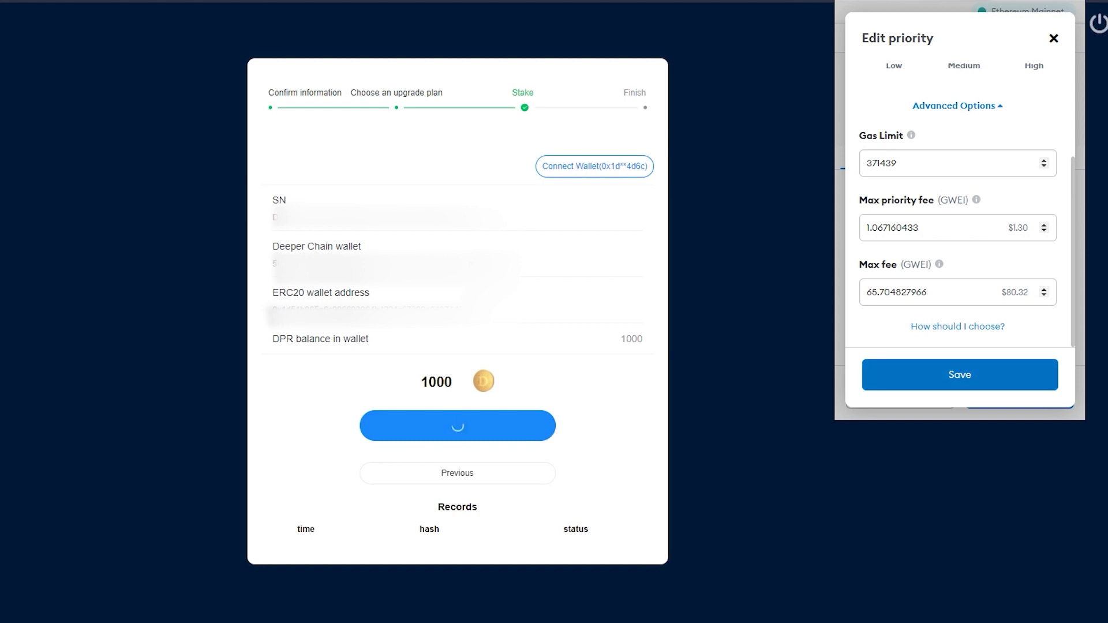
pyautogui.scroll(3, 959, 242)
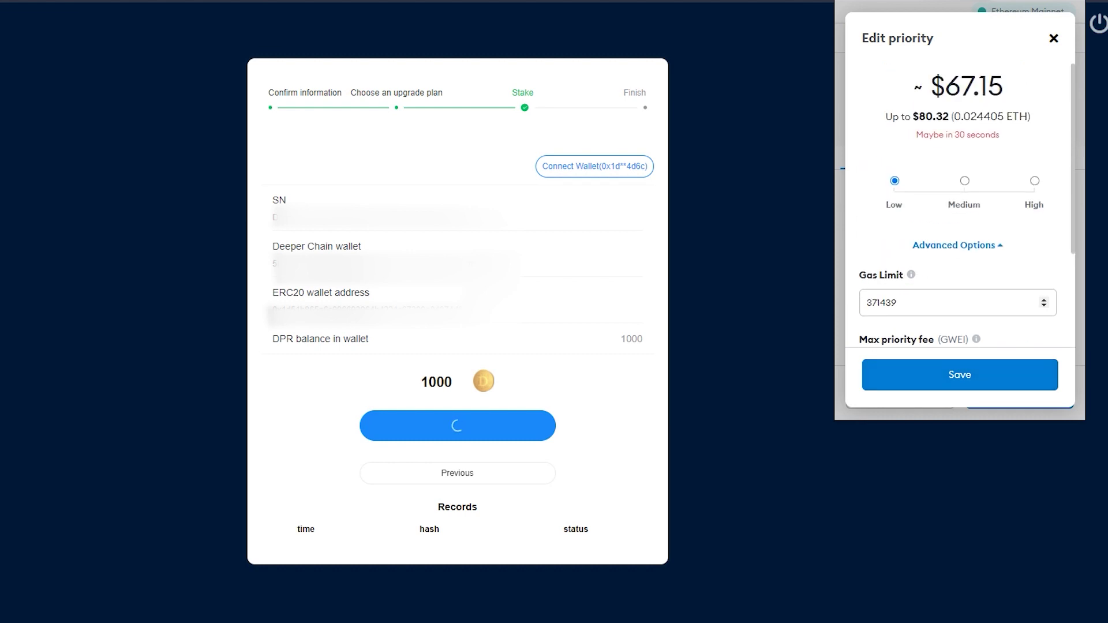
# - Confirm the DPR staking transaction with the Low priority fee (about $67.15)
pyautogui.click(959, 374)
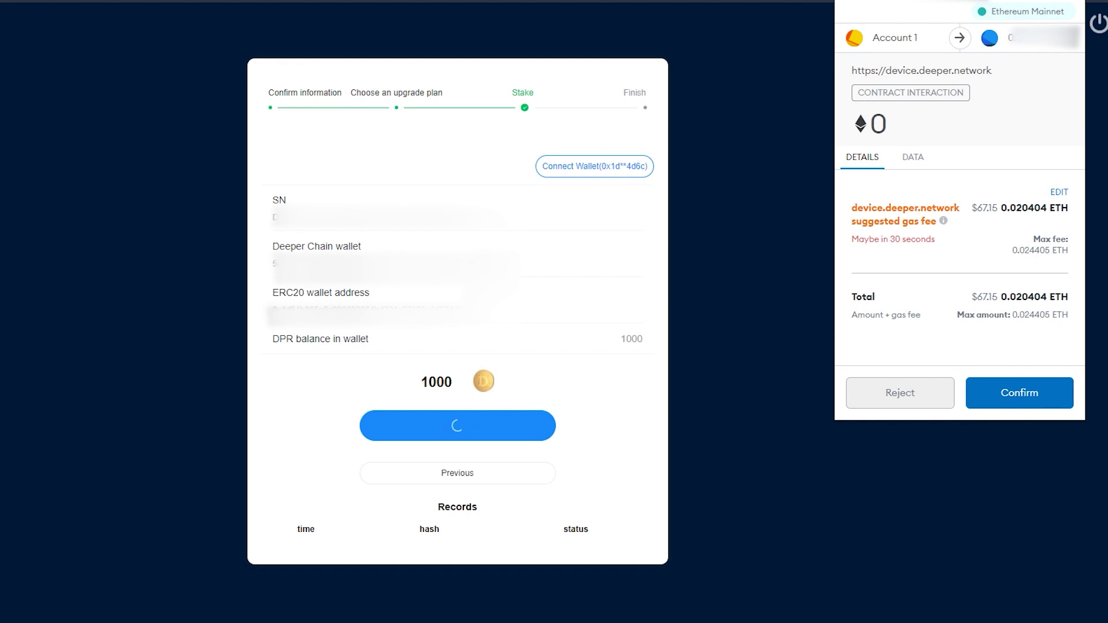
pyautogui.click(1019, 393)
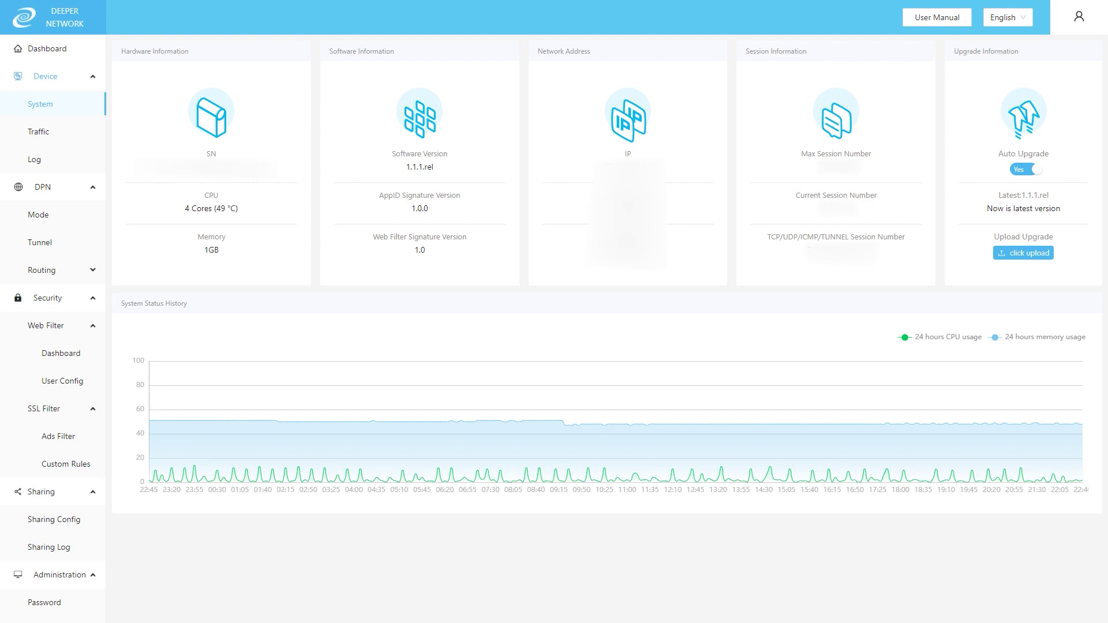
# - Check software version 1.1.1.rel and set Auto Upgrade to Yes
pyautogui.moveTo(406, 166); pyautogui.dragTo(435, 166)
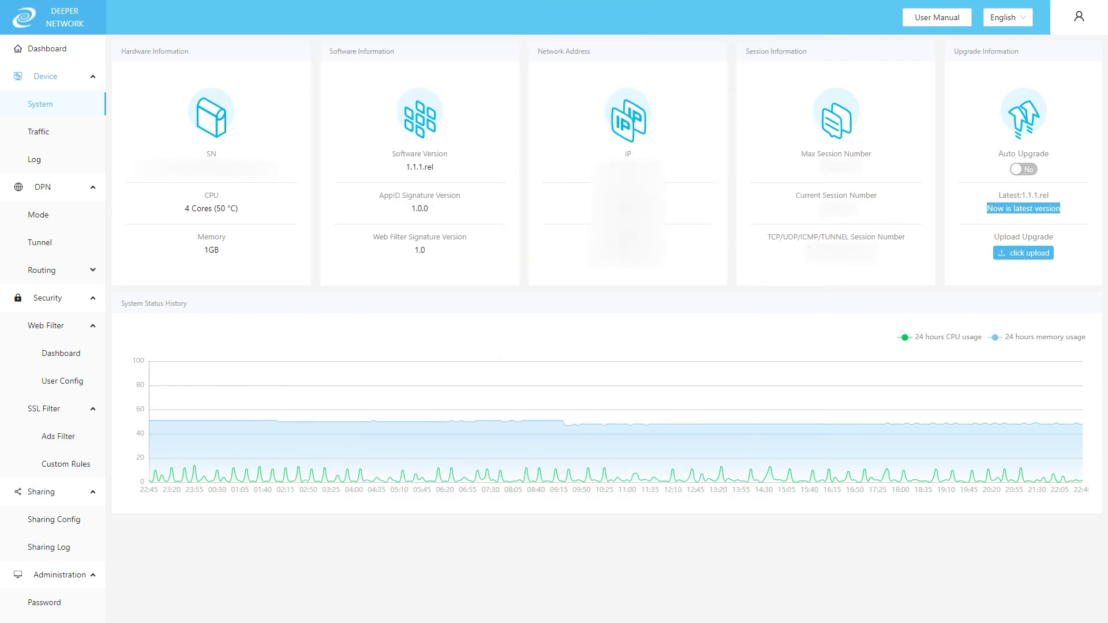
pyautogui.click(1022, 169)
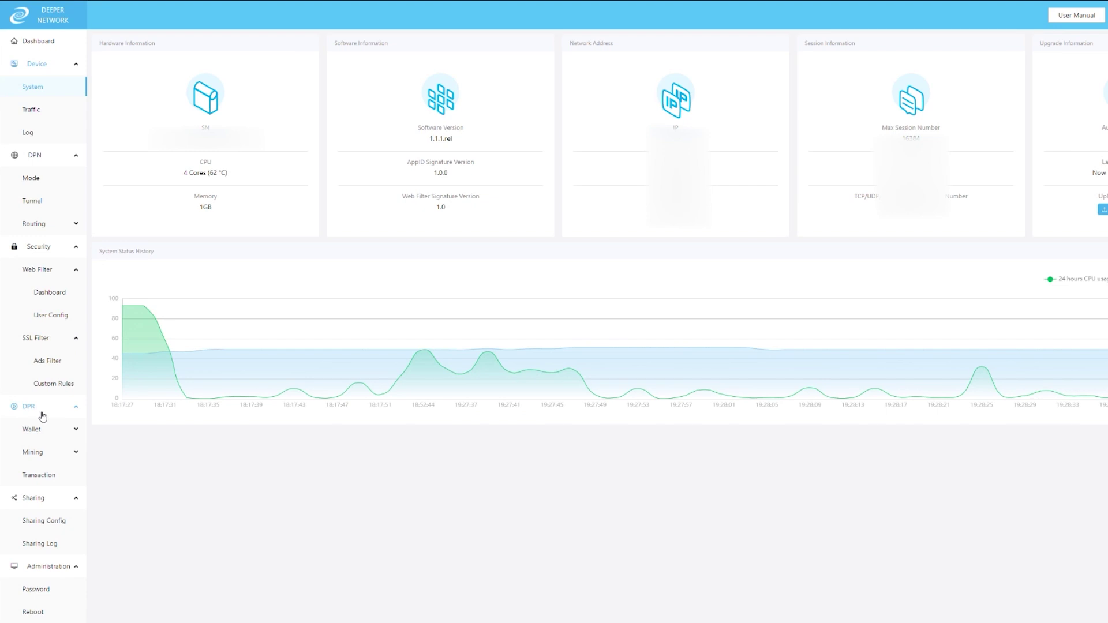
# - Go to DPR > Wallet > Wallet Manager and start mnemonic wallet binding
pyautogui.click(40, 430)
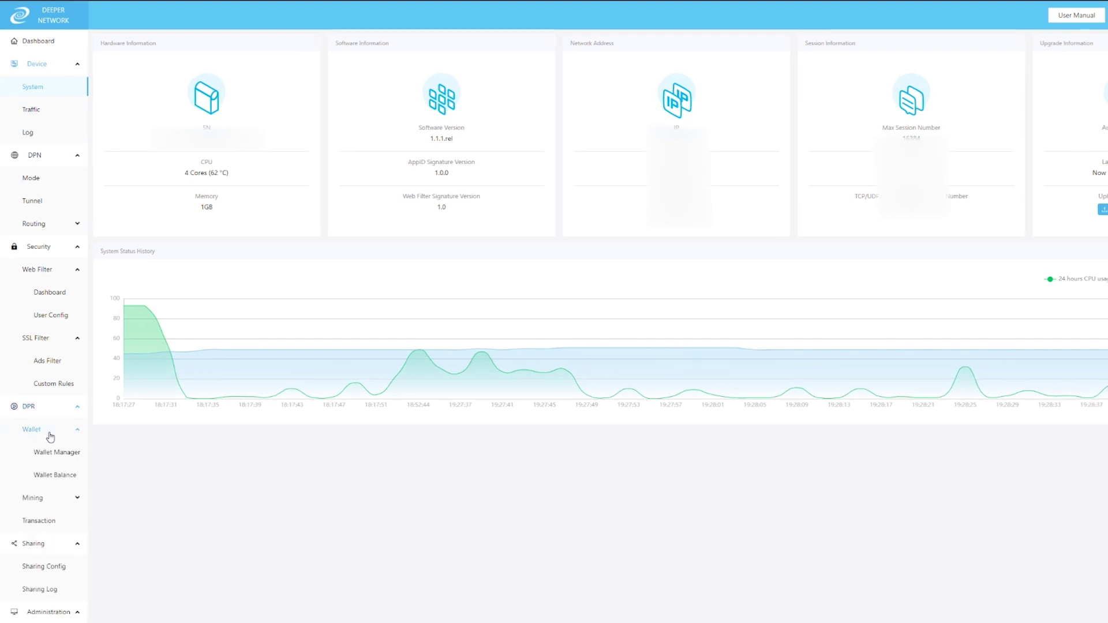
pyautogui.click(79, 460)
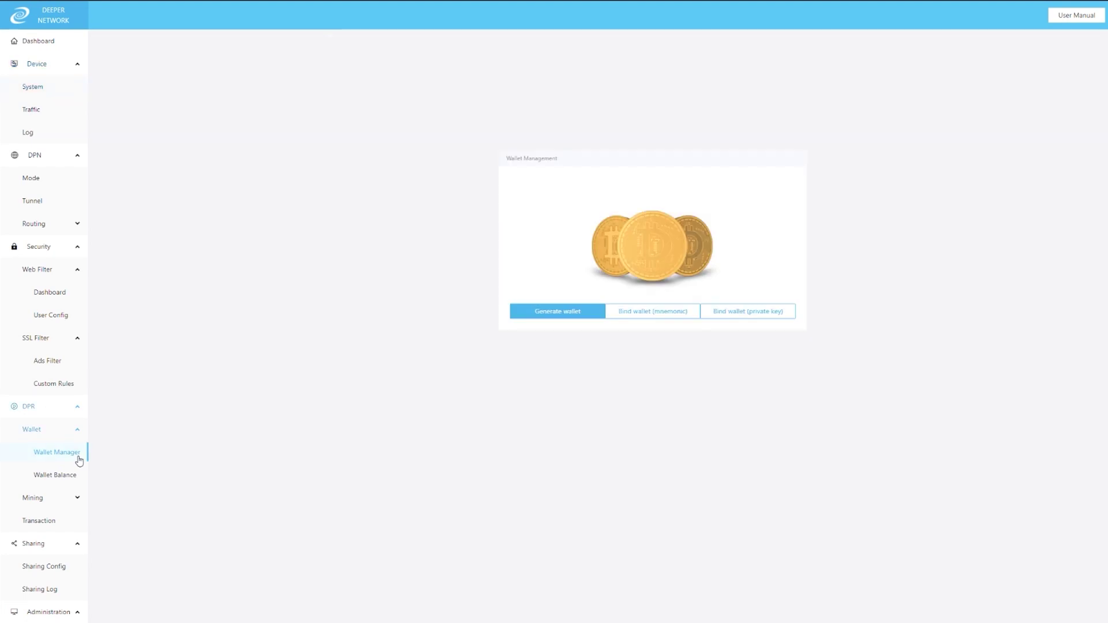
pyautogui.click(667, 317)
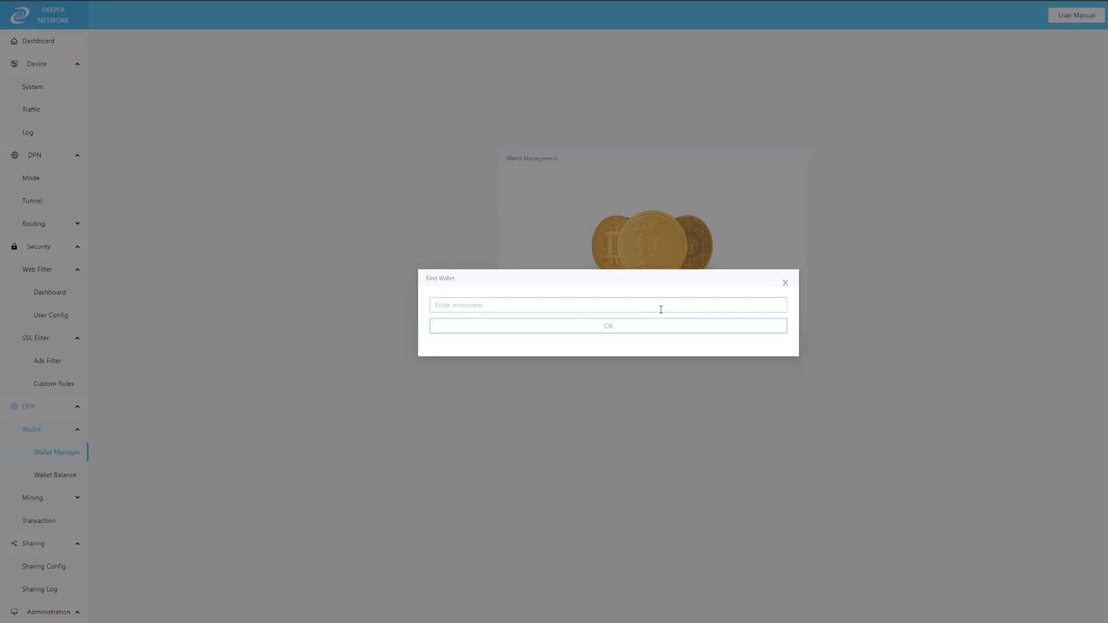